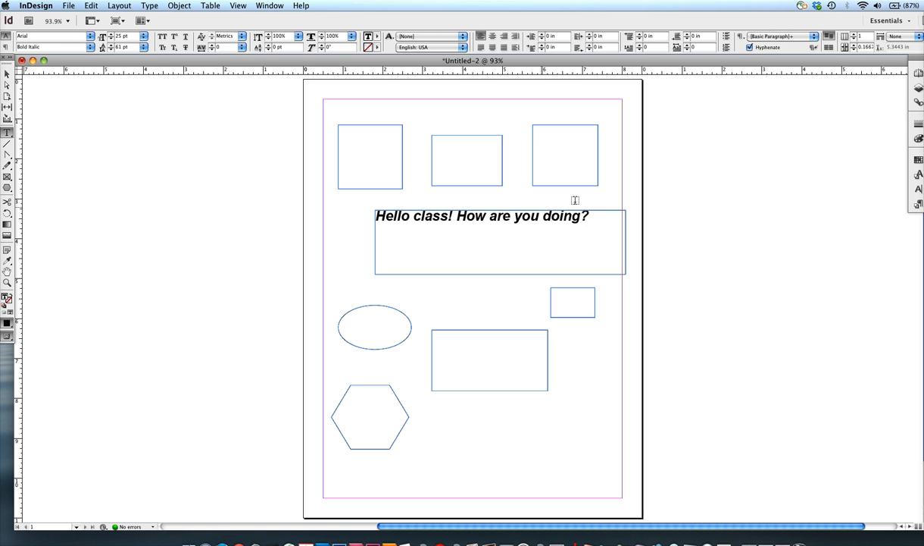
{"action": "left_click_drag", "start_coordinate": [591, 216], "coordinate": [377, 215]}
{"action": "left_click", "coordinate": [510, 227]}
{"action": "left_click", "coordinate": [556, 165]}
{"action": "left_click", "coordinate": [457, 154]}
{"action": "left_click", "coordinate": [379, 145]}
Step: Fill the ellipse with several lines of random filler text
{"action": "left_click", "coordinate": [364, 319]}
{"action": "type", "text": "jfdkfjakjfkdjaskfjdakfjkajfdk"}
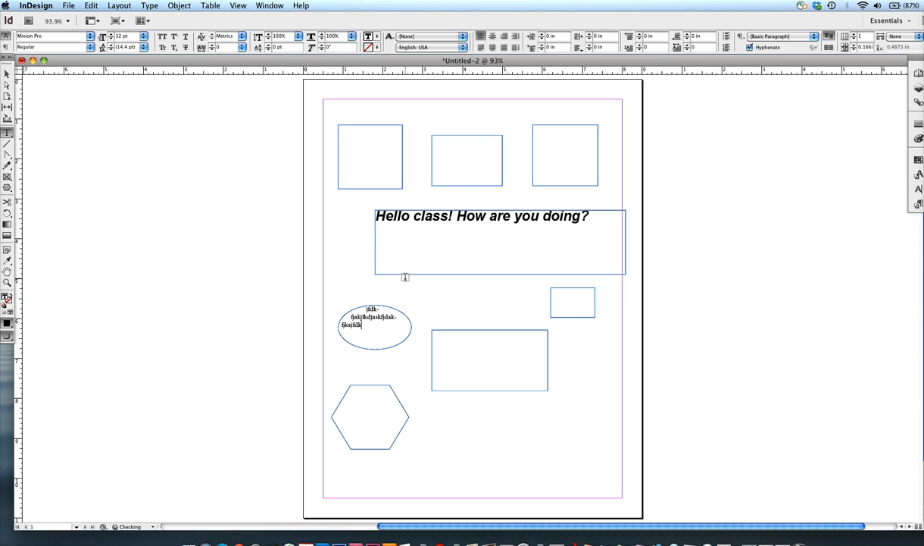
{"action": "type", "text": "jfkadjfkdjfkjsakjfkdsjfkcfsjfkgkj i4"}
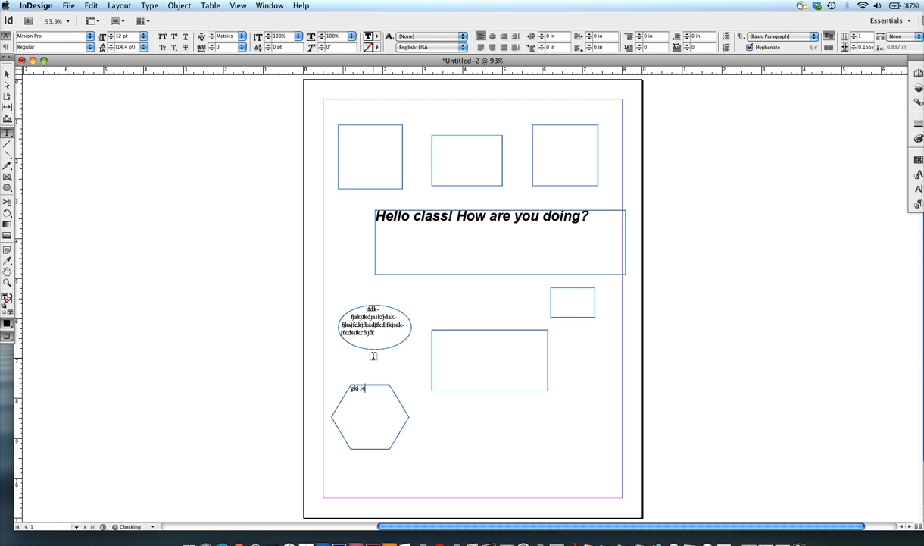
{"action": "type", "text": ";ciuaidfmvv;ttiojvaijfamvfkvmaria"}
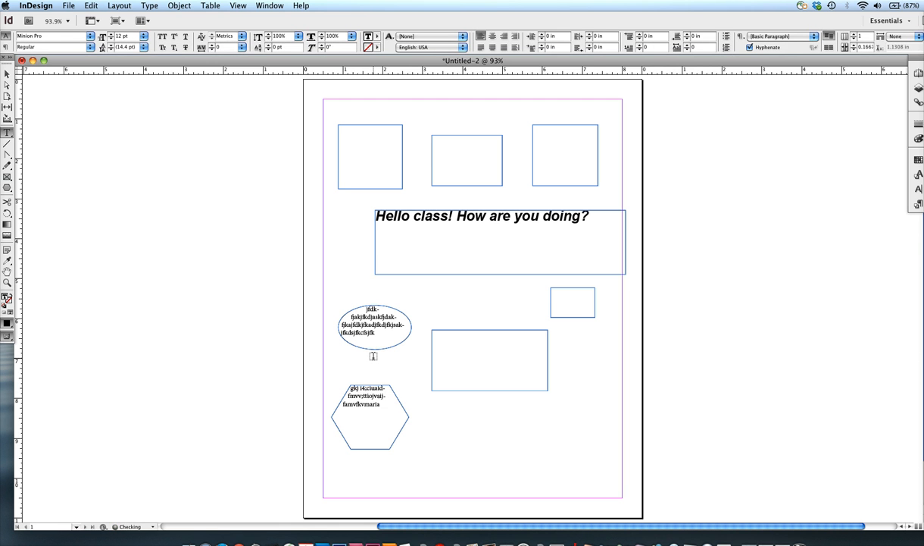
{"action": "type", "text": "i'vmairmivmirvmviirmai;mci"}
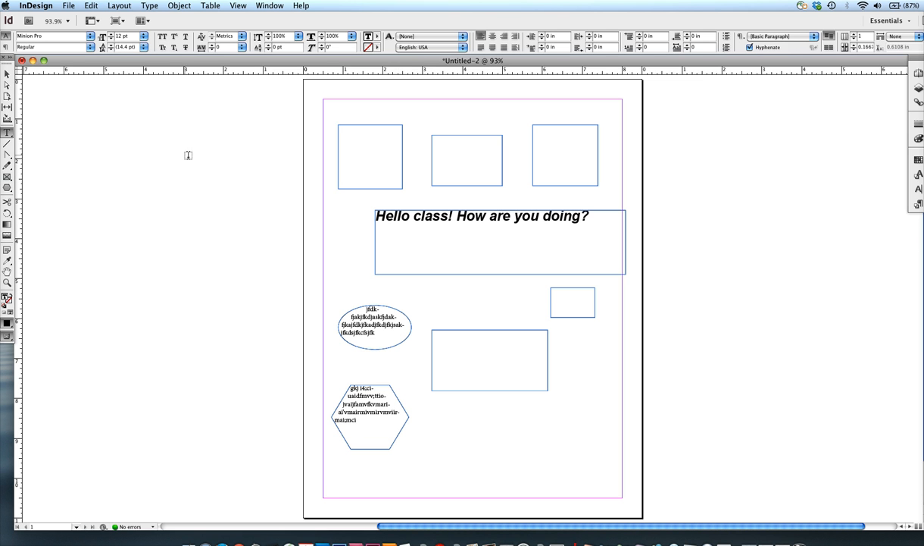
Step: Move the text-filled ellipse and hexagon off the page onto the pasteboard on its right side, with the ellipse above the hexagon
{"action": "left_click", "coordinate": [6, 74]}
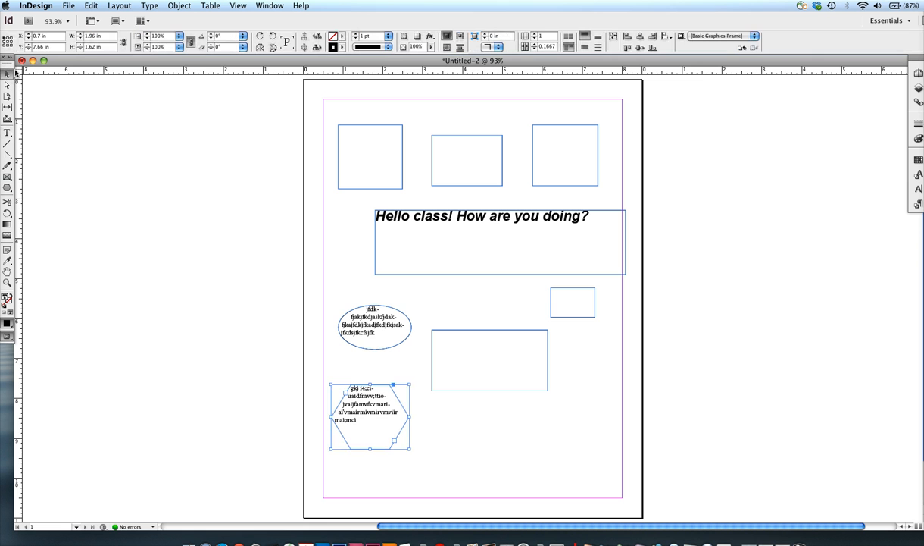
{"action": "left_click", "coordinate": [423, 341]}
{"action": "left_click_drag", "start_coordinate": [365, 319], "coordinate": [710, 261]}
{"action": "left_click_drag", "start_coordinate": [352, 394], "coordinate": [710, 321]}
{"action": "left_click", "coordinate": [713, 199]}
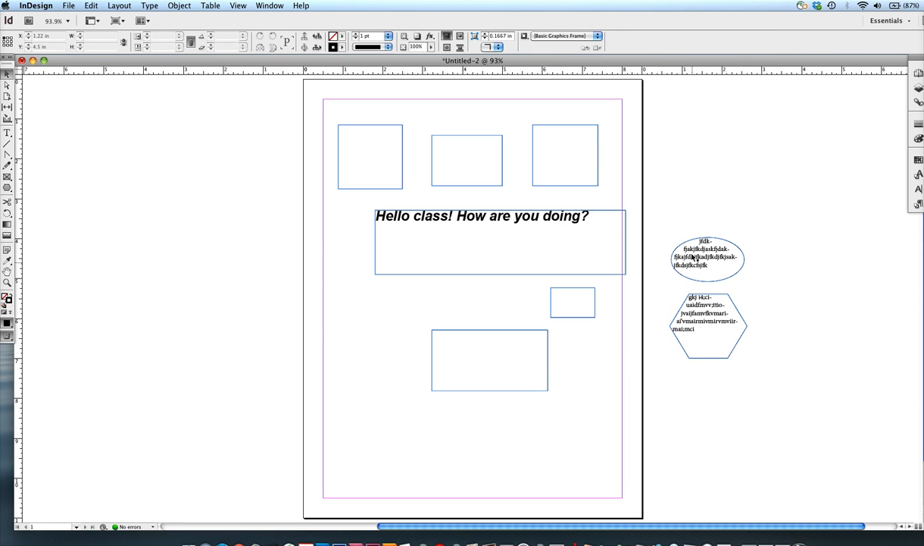
{"action": "left_click", "coordinate": [717, 292]}
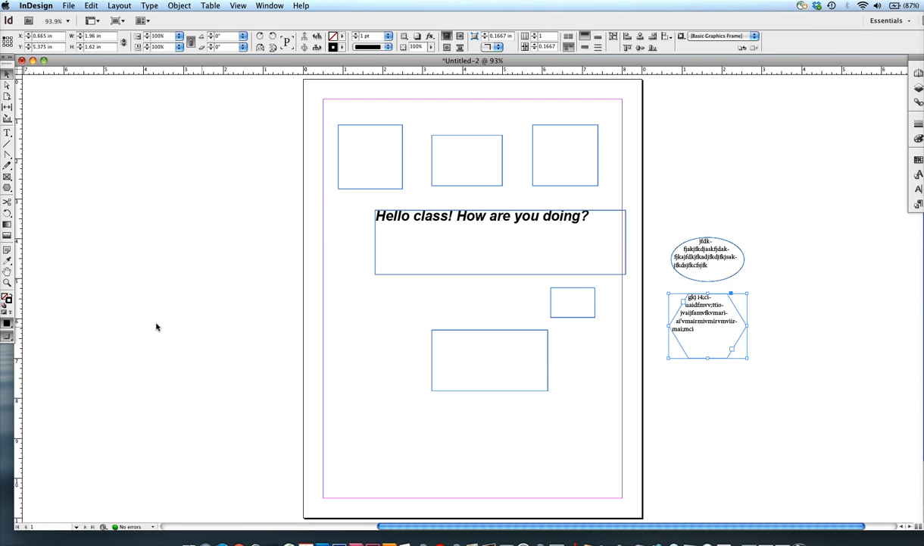
Step: Switch the screen mode to Preview and shift the "Hello class!" text frame left to X 1.38 in, Y 3.32 in
{"action": "left_click_drag", "start_coordinate": [9, 338], "coordinate": [26, 342]}
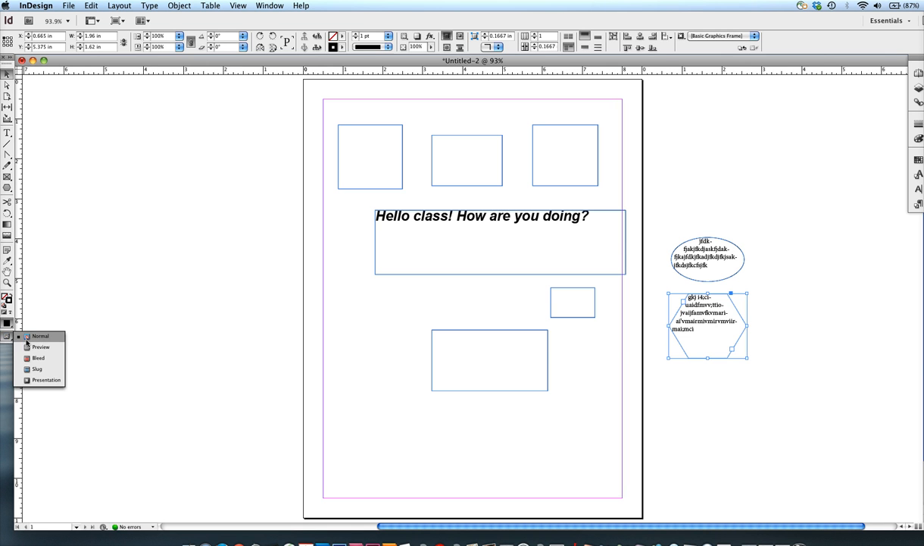
{"action": "left_click", "coordinate": [40, 348]}
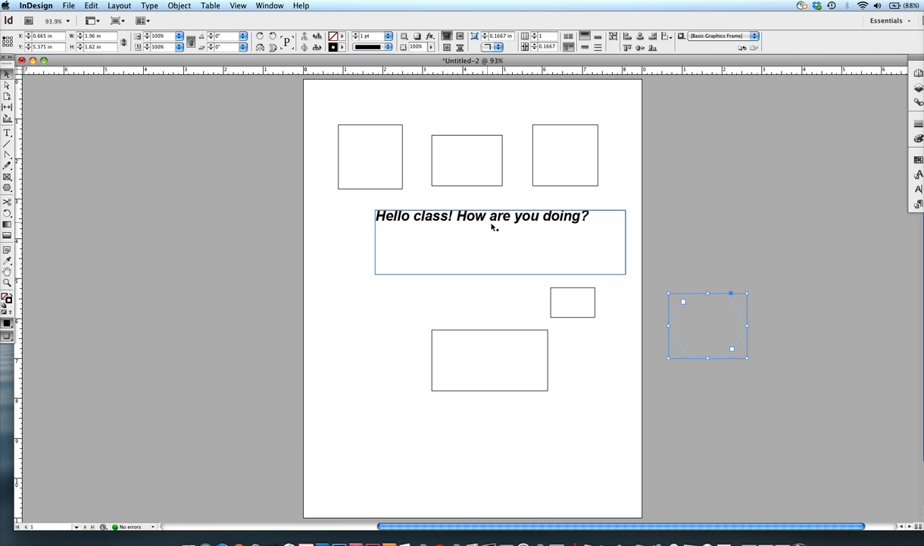
{"action": "left_click_drag", "start_coordinate": [506, 232], "coordinate": [490, 234]}
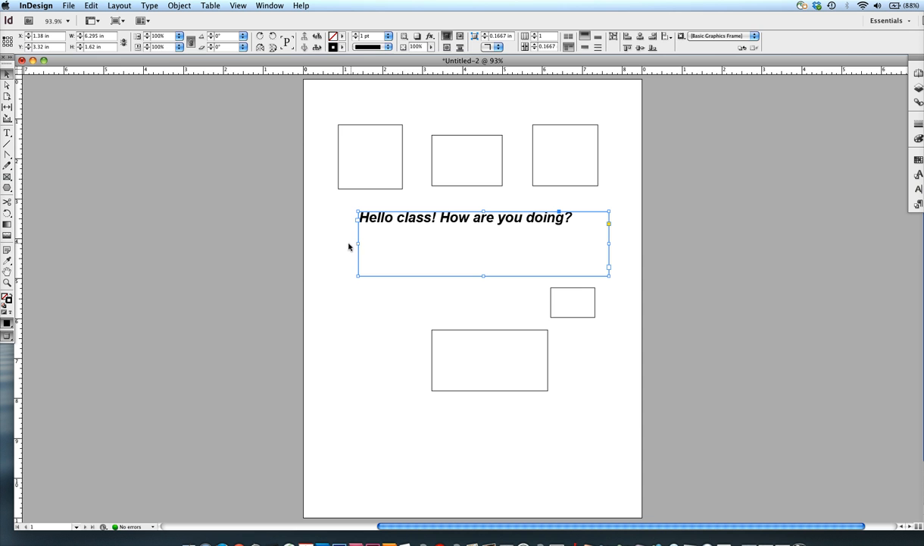
Step: Set the fill colour of the whole "Hello class! How are you doing?" text to magenta (C=0 M=100 Y=0 K=0)
{"action": "key", "text": "t"}
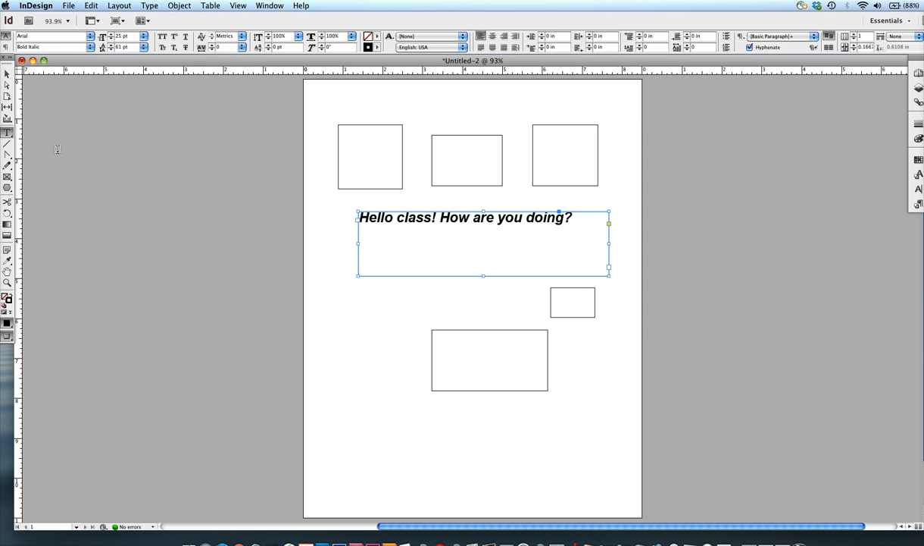
{"action": "left_click", "coordinate": [8, 133]}
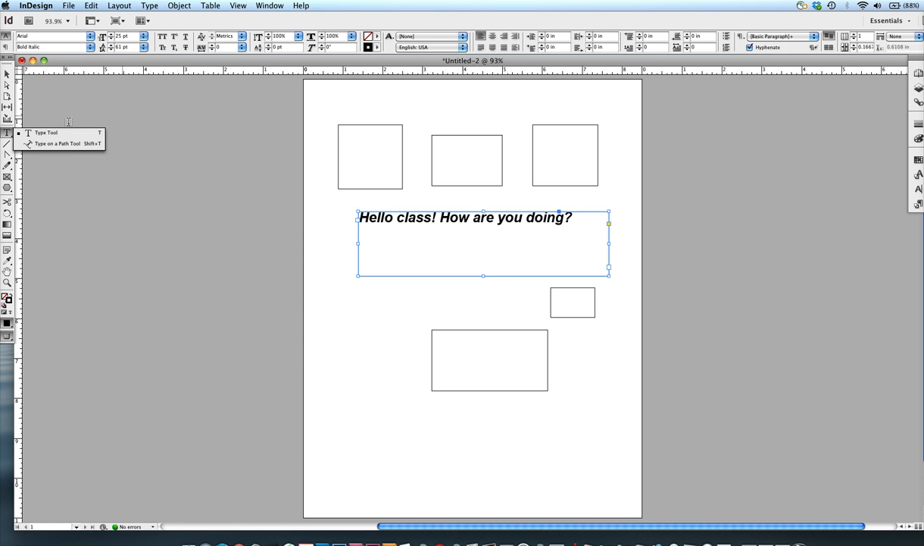
{"action": "left_click", "coordinate": [42, 133]}
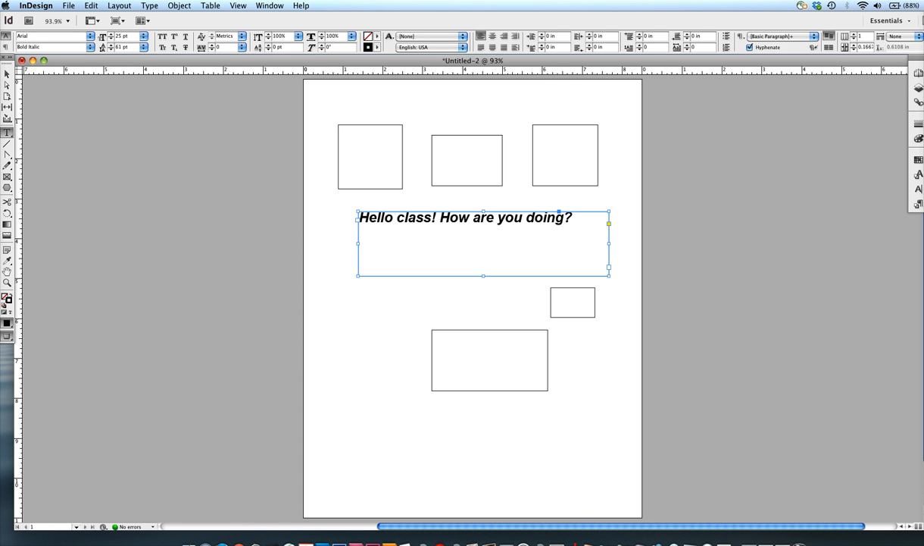
{"action": "left_click", "coordinate": [553, 217]}
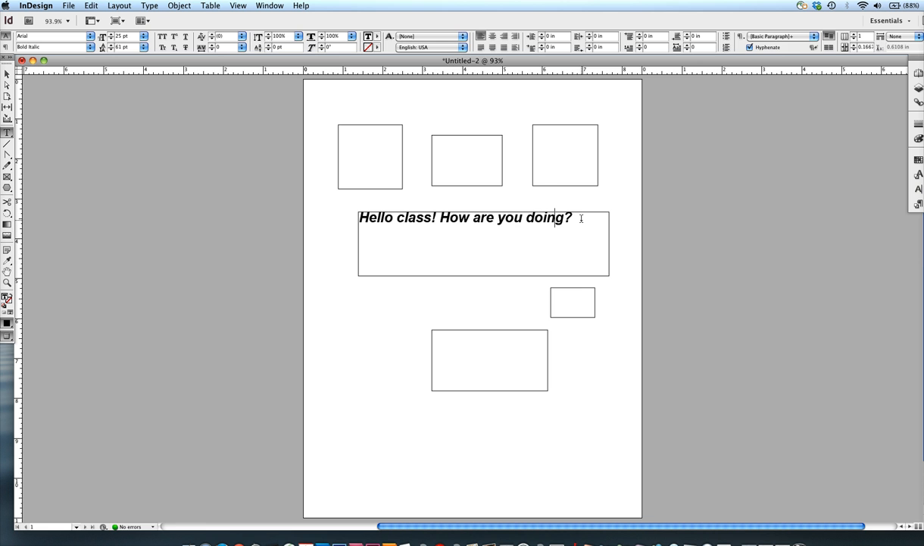
{"action": "left_click_drag", "start_coordinate": [581, 218], "coordinate": [356, 205]}
{"action": "left_click", "coordinate": [613, 224]}
{"action": "key", "text": "super+a"}
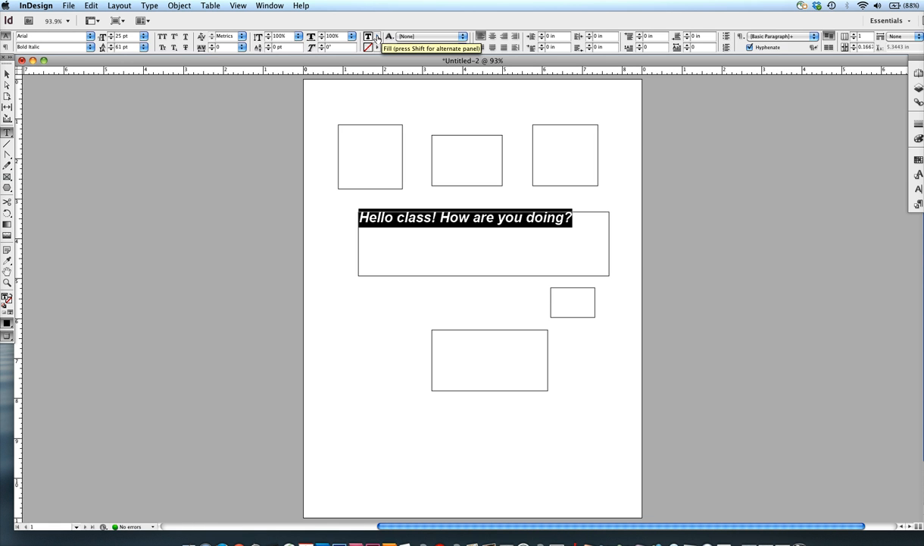
{"action": "left_click", "coordinate": [377, 38]}
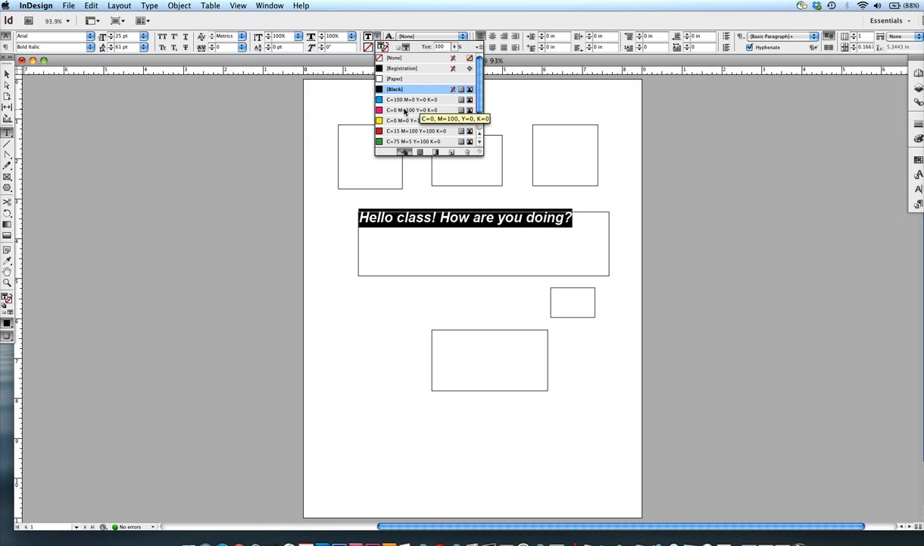
{"action": "left_click", "coordinate": [401, 111]}
{"action": "left_click", "coordinate": [602, 210]}
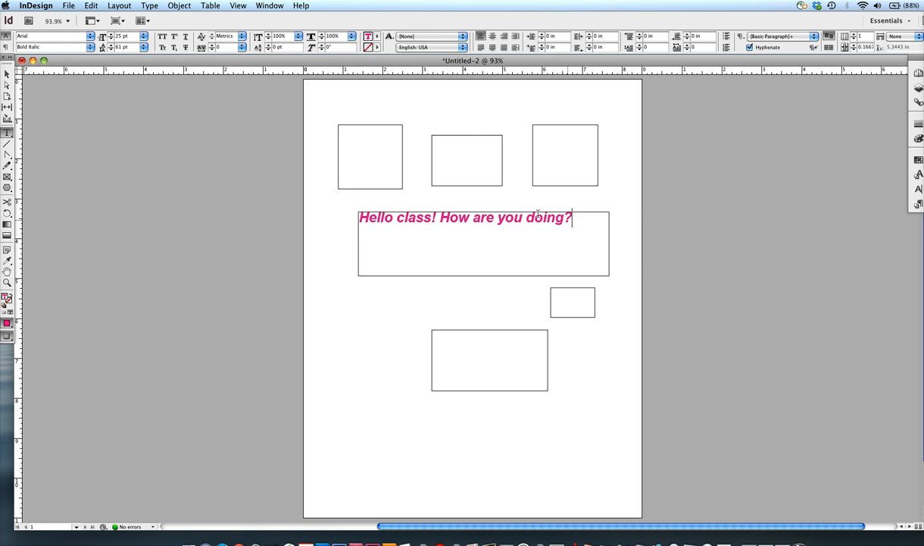
{"action": "mouse_move", "coordinate": [574, 219]}
{"action": "left_mouse_down"}
{"action": "mouse_move", "coordinate": [474, 219]}
{"action": "mouse_move", "coordinate": [583, 221]}
{"action": "left_mouse_up"}
{"action": "left_click_drag", "start_coordinate": [574, 218], "coordinate": [369, 218]}
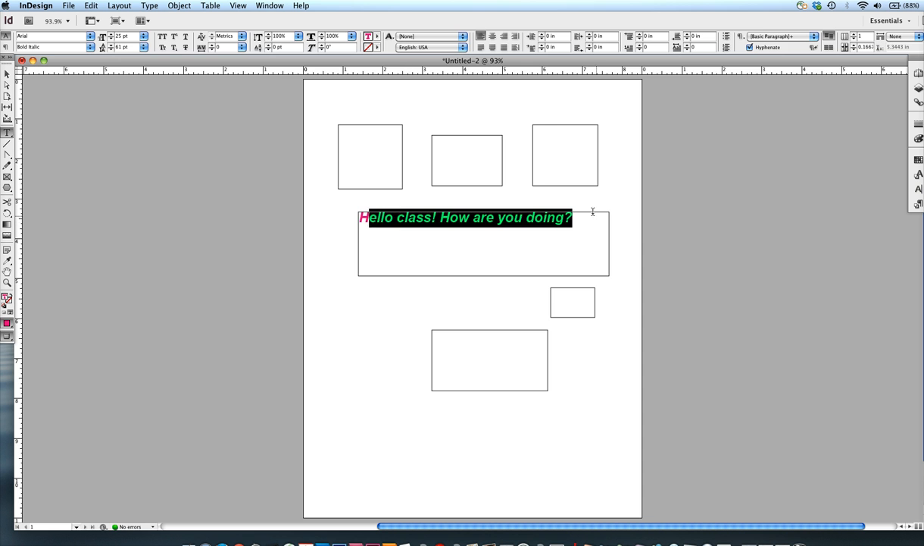
{"action": "left_click", "coordinate": [575, 221]}
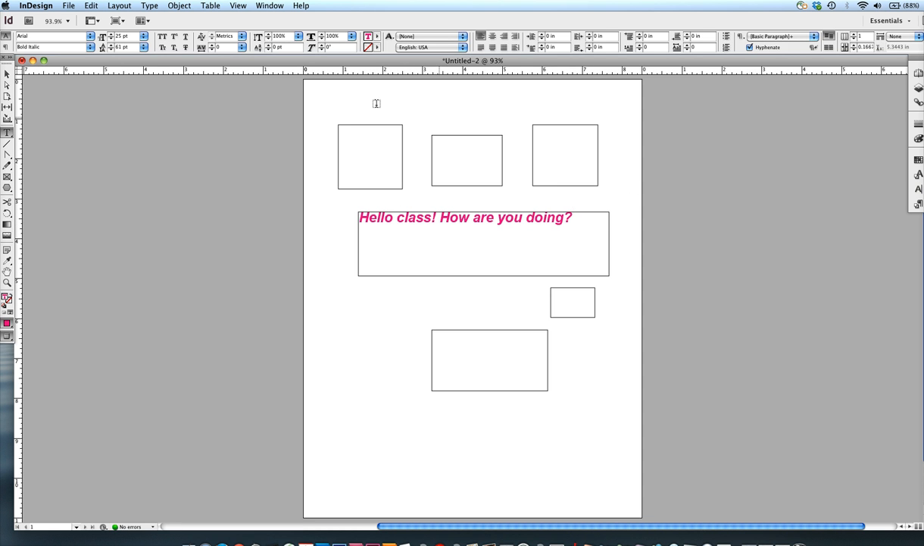
Step: Move the greeting's text frame slightly up and left to X 1.34 in, Y 3.25 in
{"action": "left_click", "coordinate": [7, 75]}
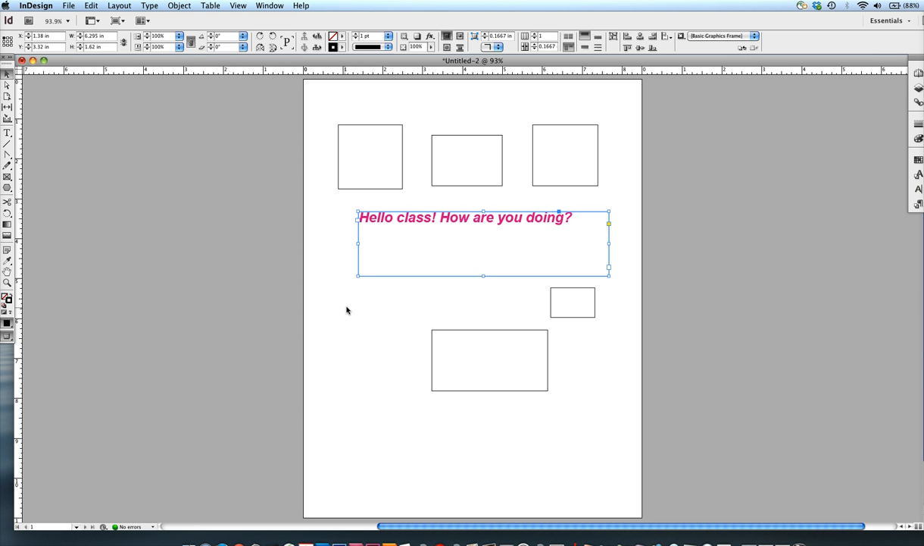
{"action": "left_click", "coordinate": [345, 261]}
{"action": "left_click_drag", "start_coordinate": [357, 263], "coordinate": [416, 249]}
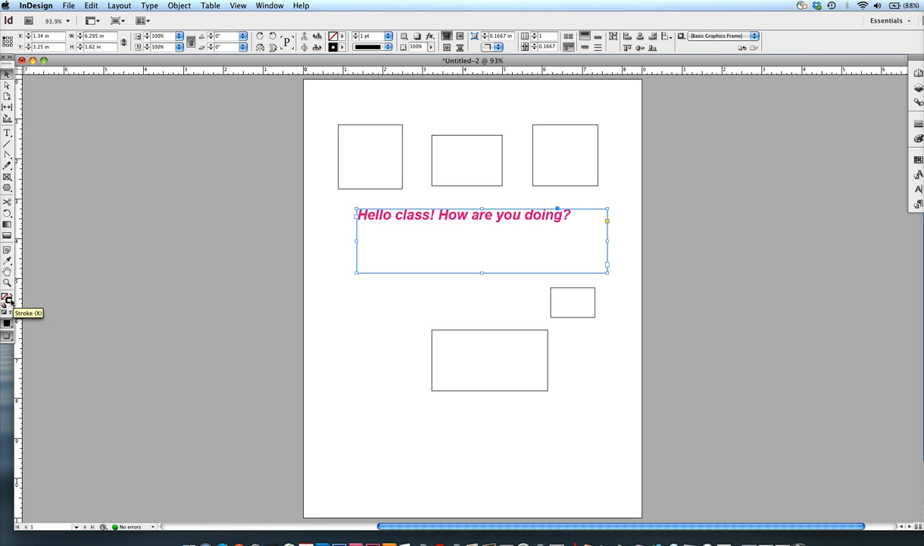
Step: Set the greeting frame's stroke colour to yellow (C=0 M=0 Y=100 K=0)
{"action": "left_click", "coordinate": [342, 47]}
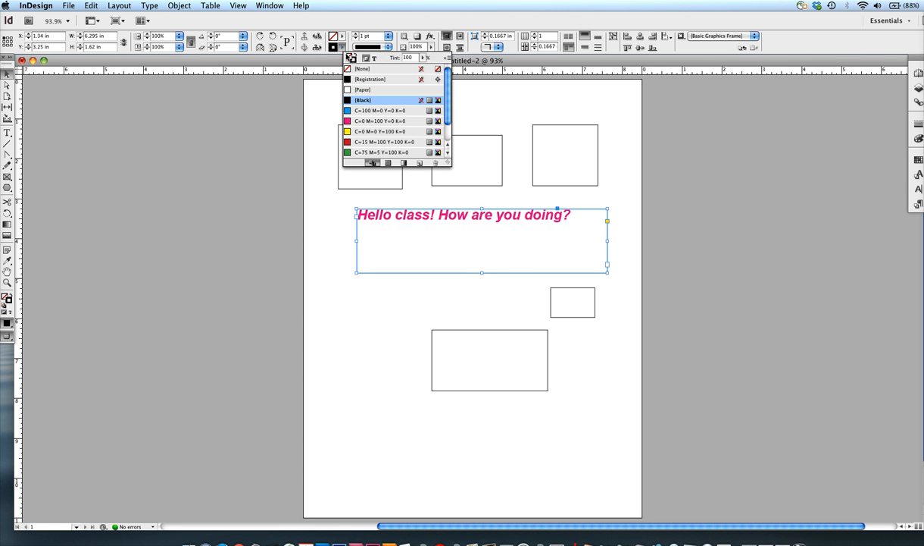
{"action": "left_click", "coordinate": [361, 132]}
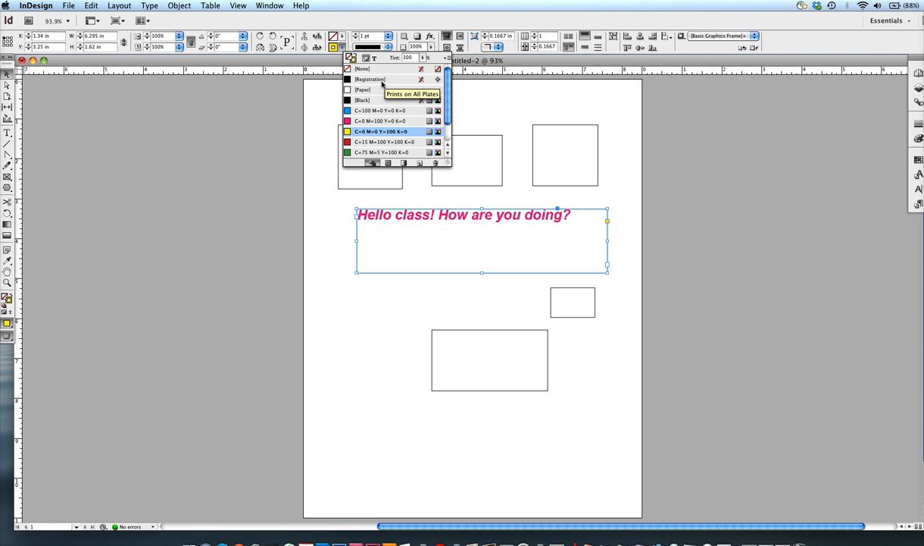
{"action": "left_click", "coordinate": [335, 22]}
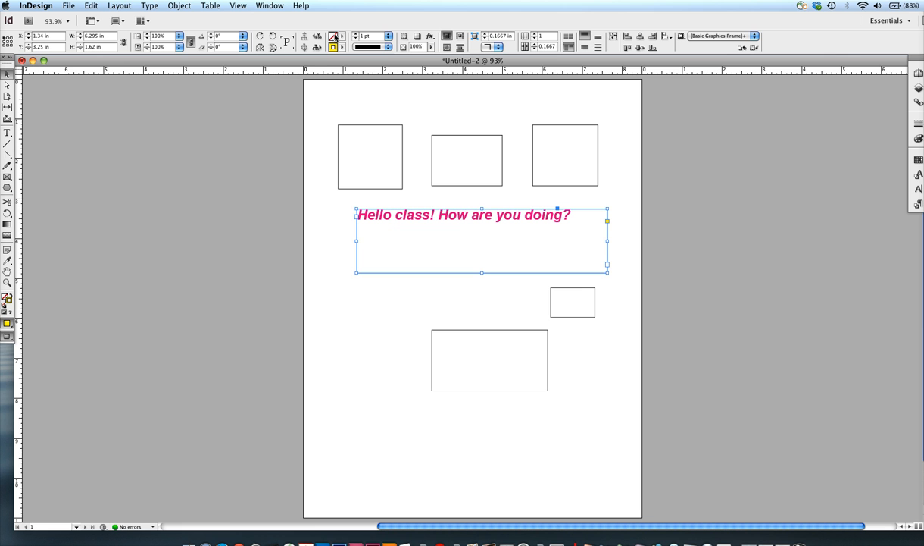
Step: Fill the greeting's text frame with cyan (C=100 M=0 Y=0 K=0)
{"action": "left_click", "coordinate": [6, 298]}
{"action": "left_click", "coordinate": [342, 36]}
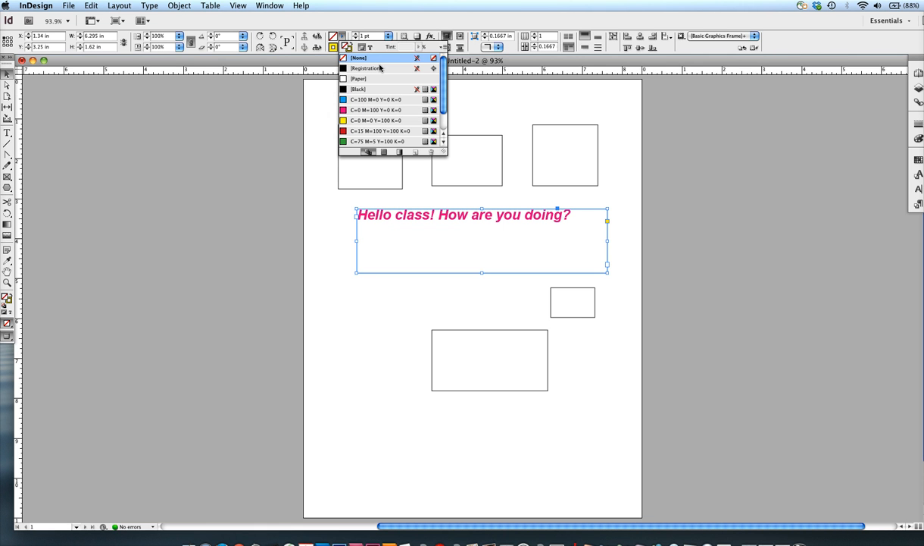
{"action": "left_click", "coordinate": [375, 99]}
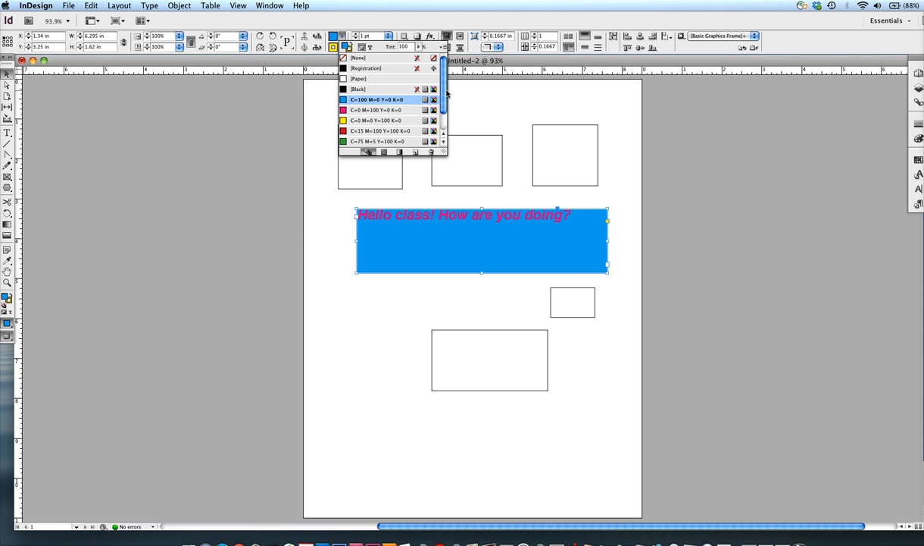
Step: Try magenta, yellow and black fills on the greeting frame and return it to cyan (C=100 M=0 Y=0 K=0)
{"action": "left_click", "coordinate": [353, 110]}
{"action": "left_click", "coordinate": [352, 100]}
{"action": "left_click", "coordinate": [354, 111]}
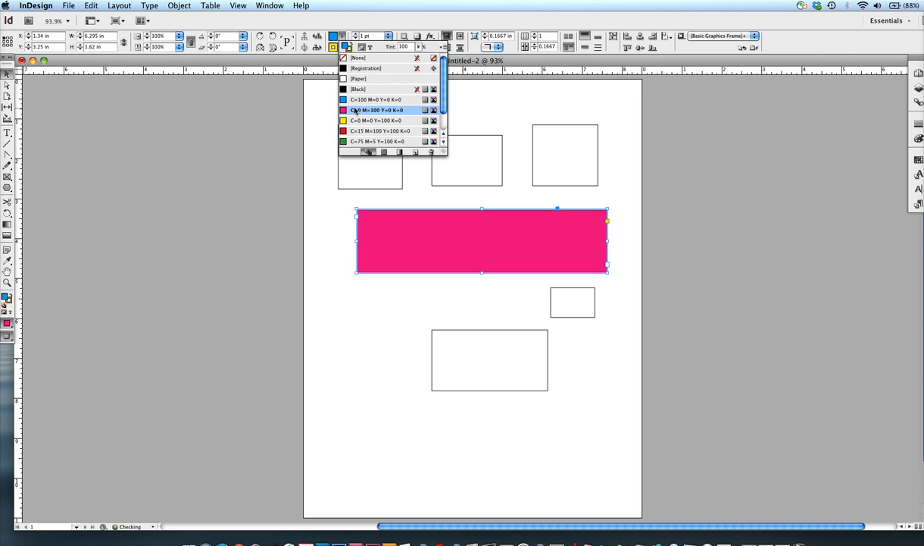
{"action": "left_click", "coordinate": [354, 121]}
{"action": "left_click", "coordinate": [355, 110]}
{"action": "left_click", "coordinate": [353, 101]}
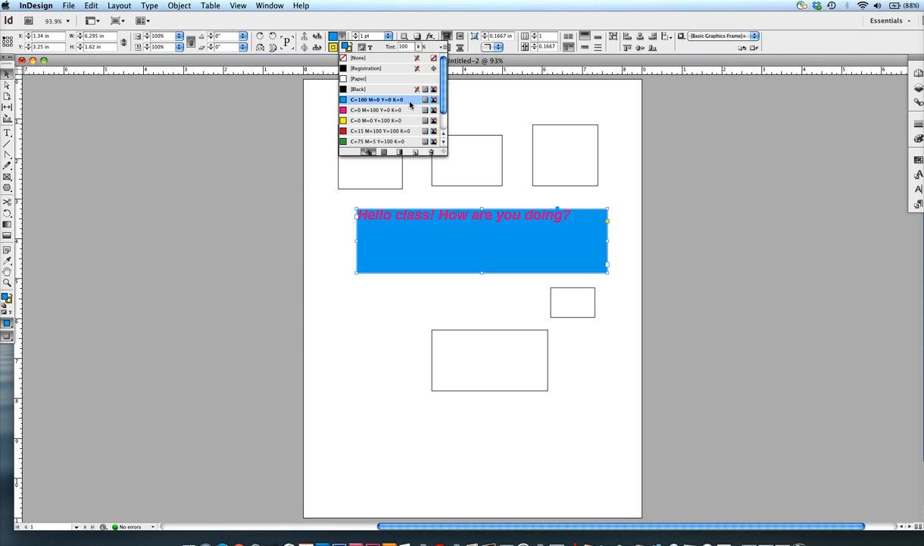
{"action": "left_click", "coordinate": [362, 89]}
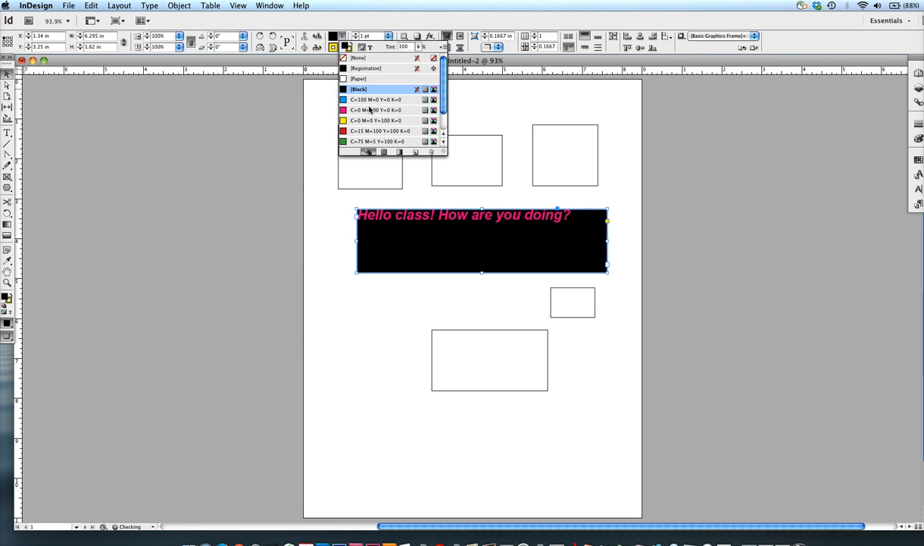
{"action": "left_click", "coordinate": [358, 100]}
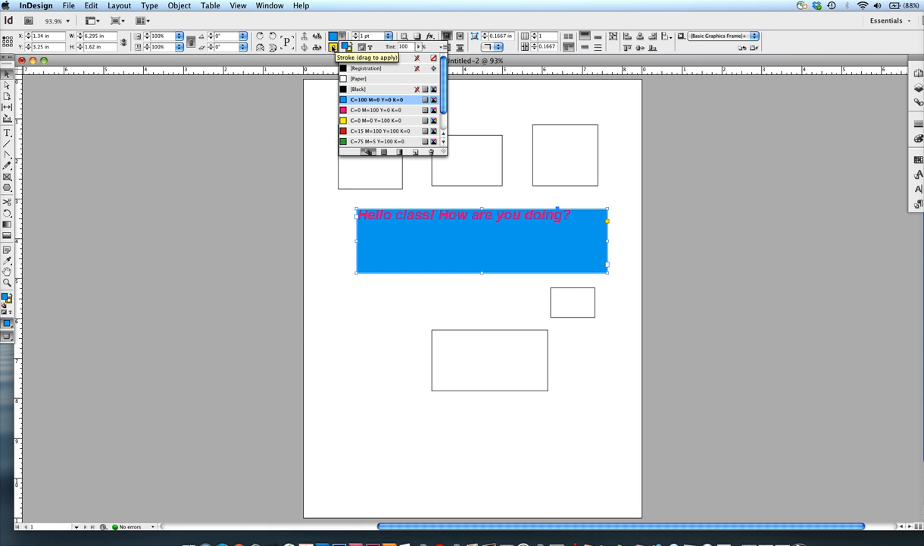
Step: Set the greeting frame's stroke colour to [Black] and deselect the frame
{"action": "left_click", "coordinate": [335, 47]}
{"action": "left_click", "coordinate": [342, 47]}
{"action": "left_click", "coordinate": [357, 100]}
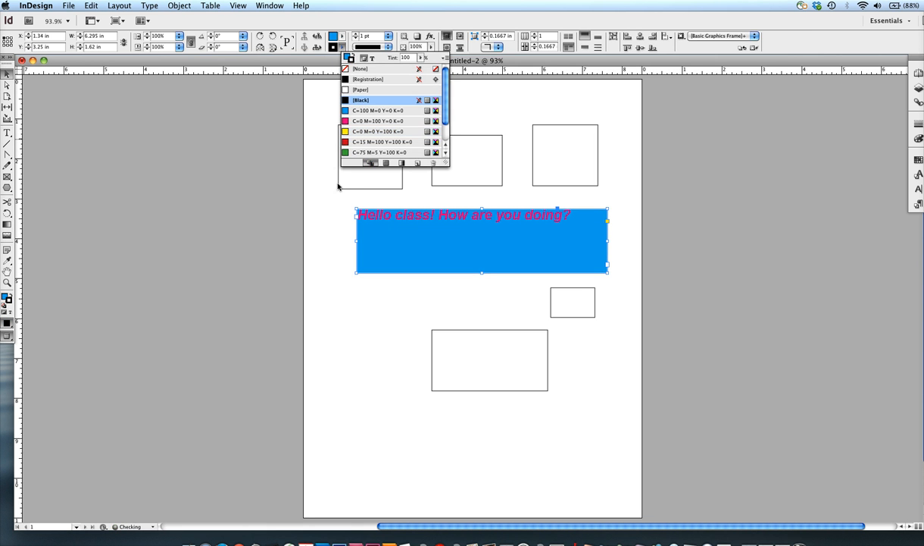
{"action": "left_click", "coordinate": [301, 206]}
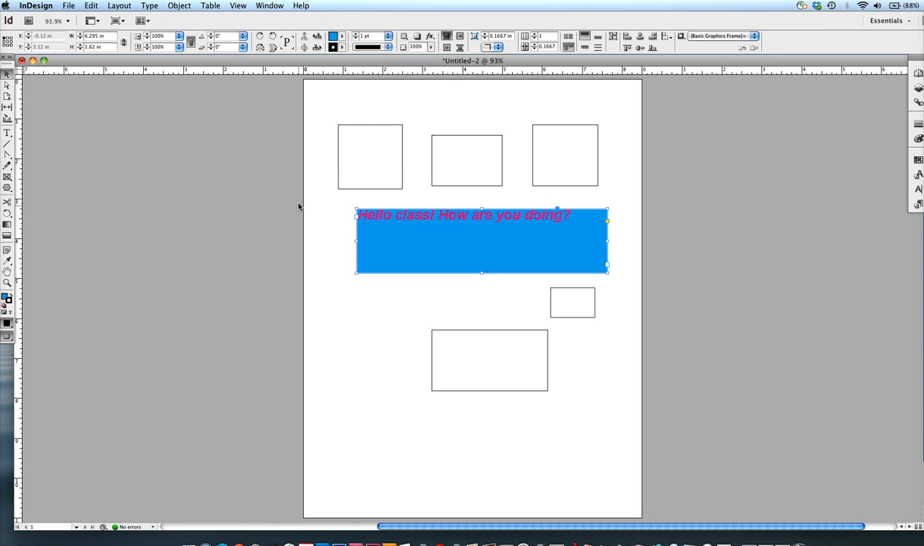
{"action": "left_click", "coordinate": [6, 325]}
{"action": "left_click", "coordinate": [8, 335]}
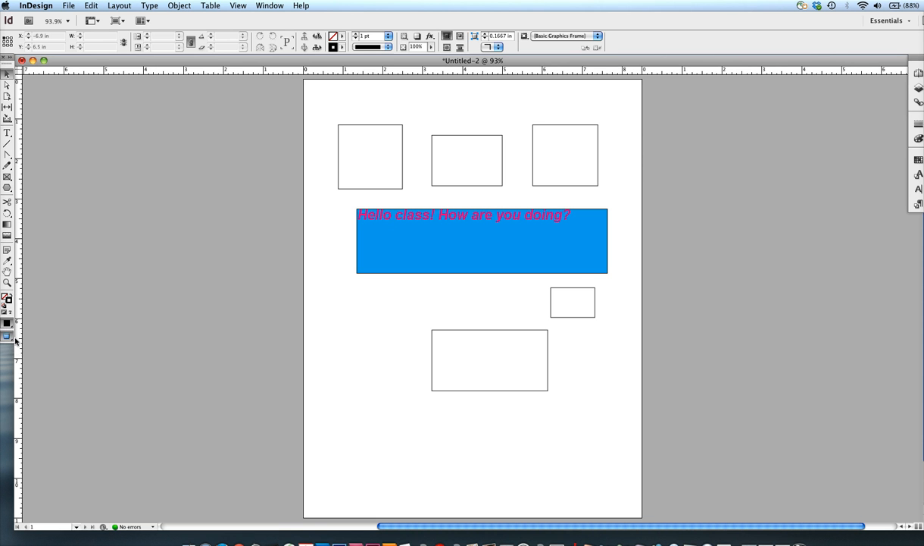
{"action": "left_click", "coordinate": [8, 337]}
{"action": "left_click", "coordinate": [15, 340]}
{"action": "left_click", "coordinate": [11, 338]}
{"action": "left_click", "coordinate": [34, 352]}
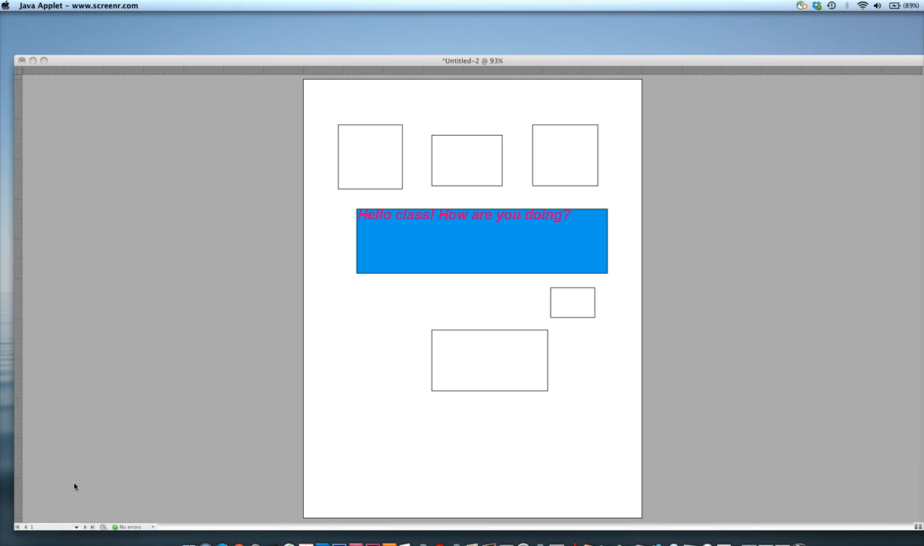
{"action": "left_click", "coordinate": [91, 471]}
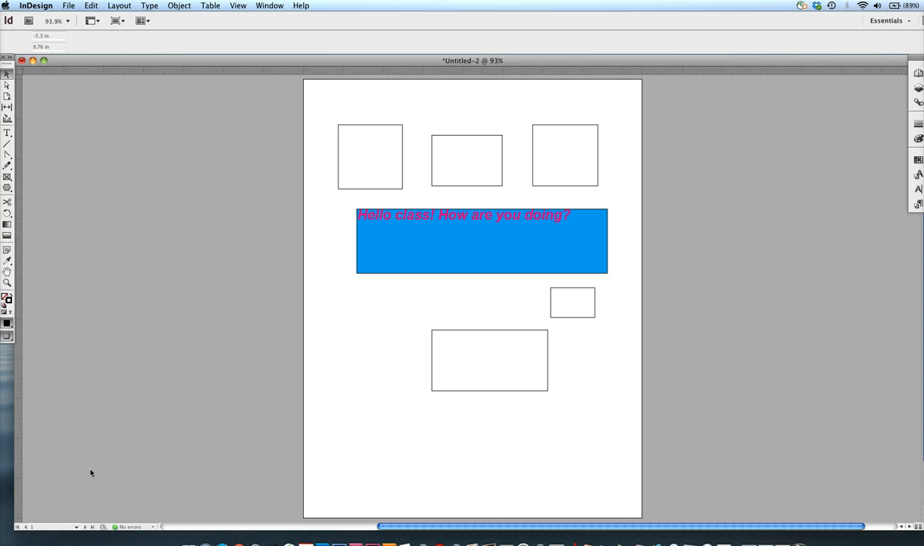
Step: Give the page's upper-left square a yellow stroke (C=0 M=0 Y=100 K=0) and a magenta fill (C=0 M=100 Y=0 K=0)
{"action": "left_click", "coordinate": [403, 188]}
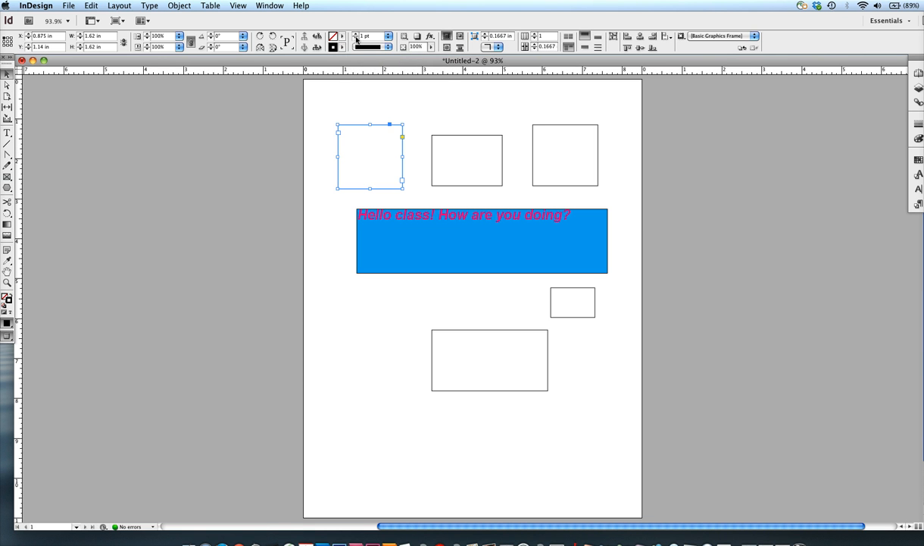
{"action": "left_click", "coordinate": [342, 47]}
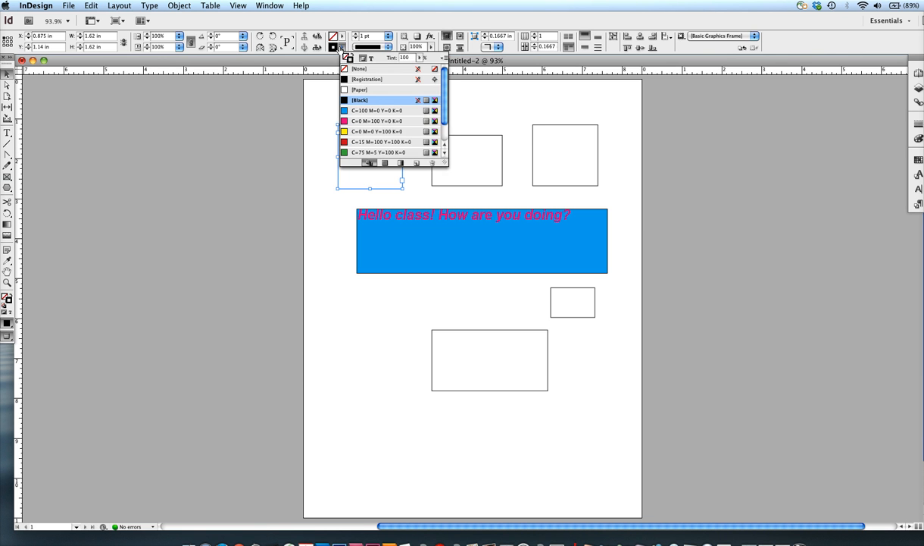
{"action": "left_click", "coordinate": [351, 133]}
{"action": "left_click", "coordinate": [333, 36]}
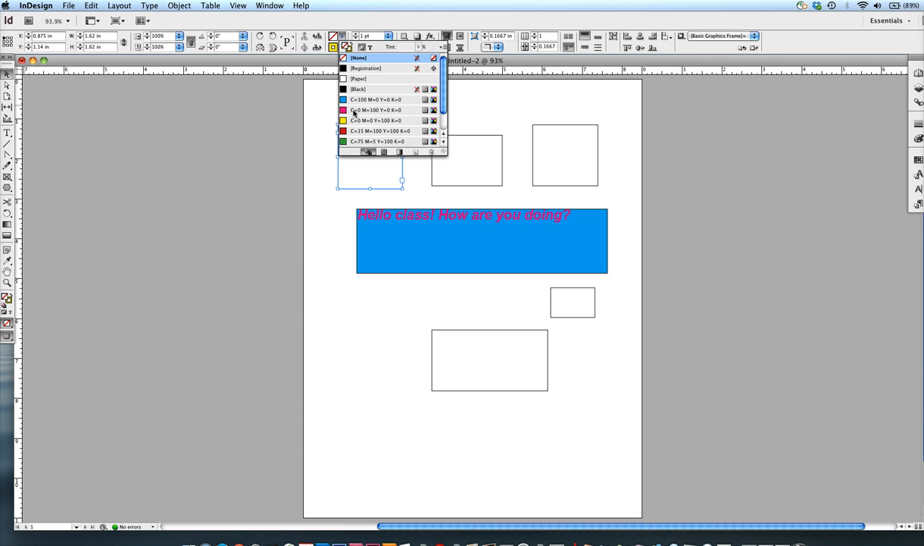
{"action": "left_click", "coordinate": [353, 111]}
Step: Fill the middle rectangle of the page's top row with yellow (C=0 M=0 Y=100 K=0) and deselect it
{"action": "left_click", "coordinate": [433, 173]}
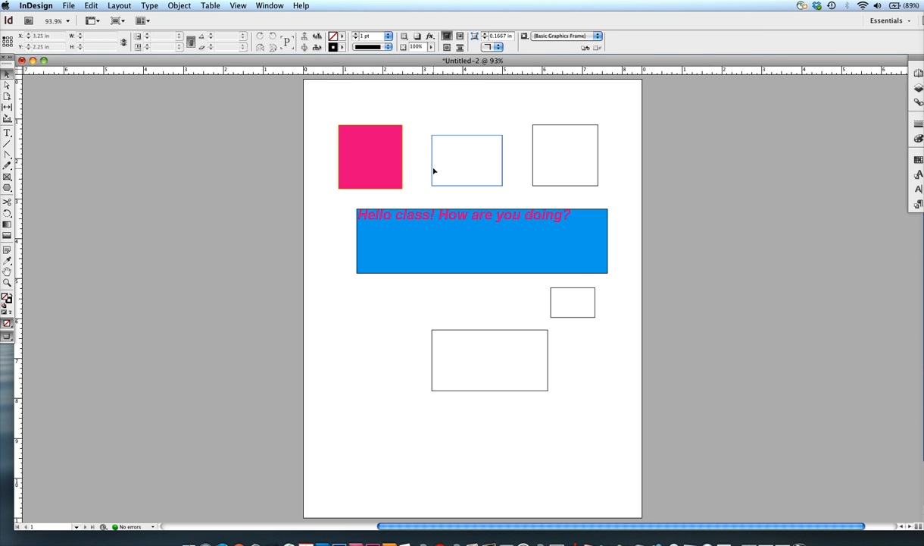
{"action": "left_click", "coordinate": [339, 47]}
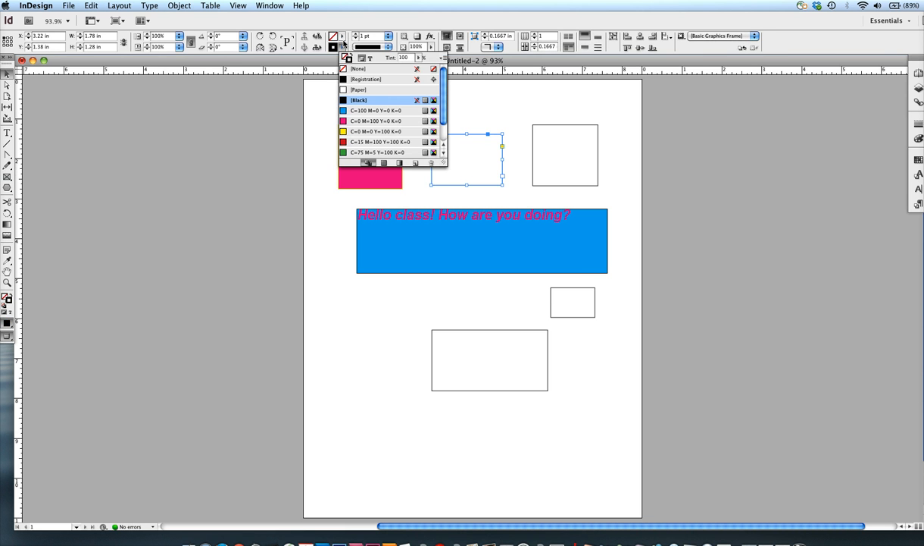
{"action": "left_click", "coordinate": [341, 36]}
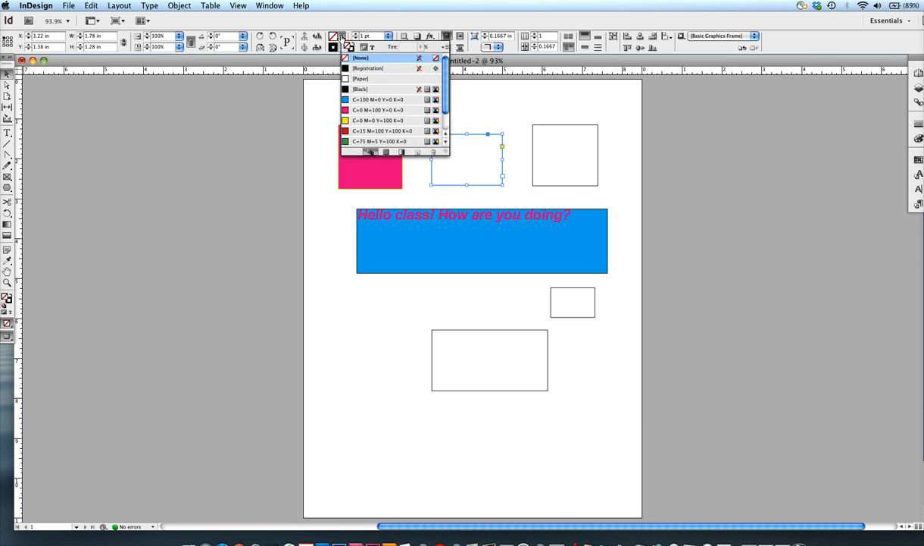
{"action": "left_click", "coordinate": [345, 120]}
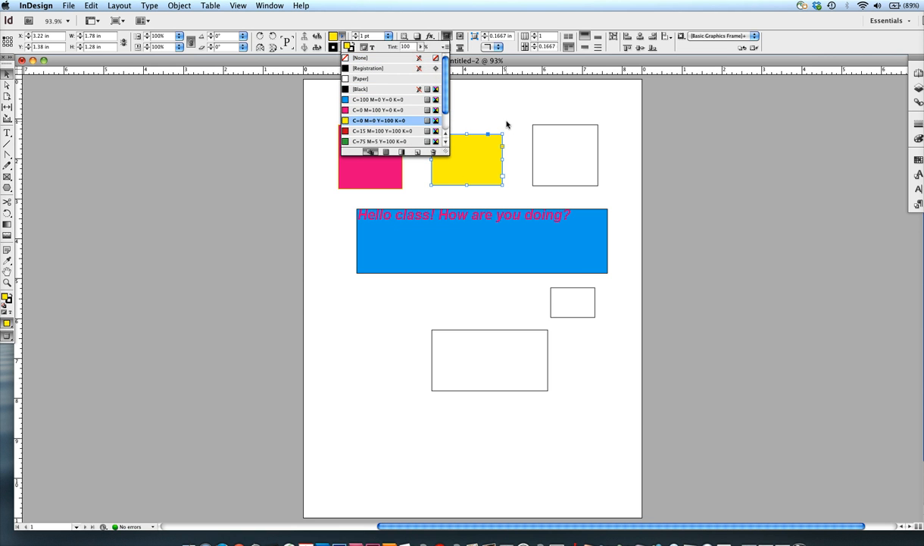
{"action": "left_click", "coordinate": [506, 124]}
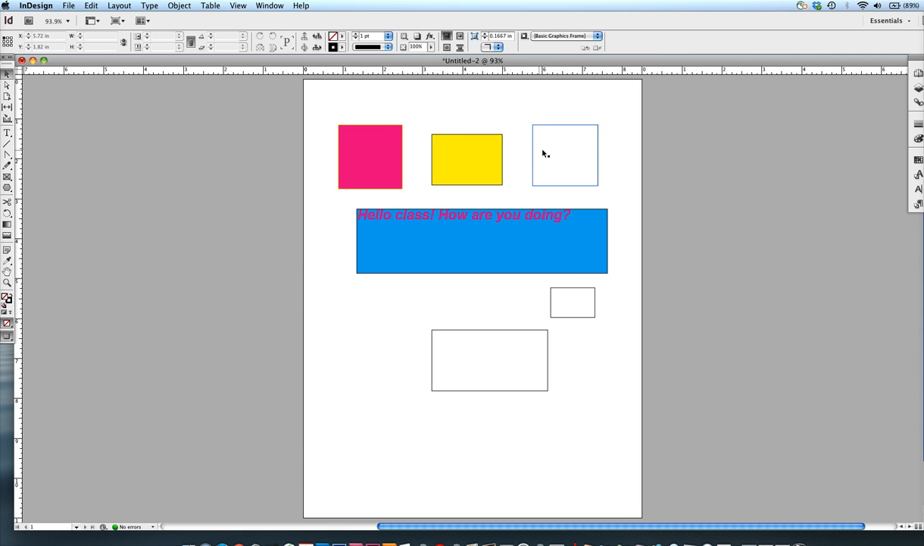
Step: Set the stroke colour of the page's upper-right frame to red (C=15 M=100 Y=100 K=0)
{"action": "left_click", "coordinate": [544, 157]}
{"action": "left_click", "coordinate": [342, 47]}
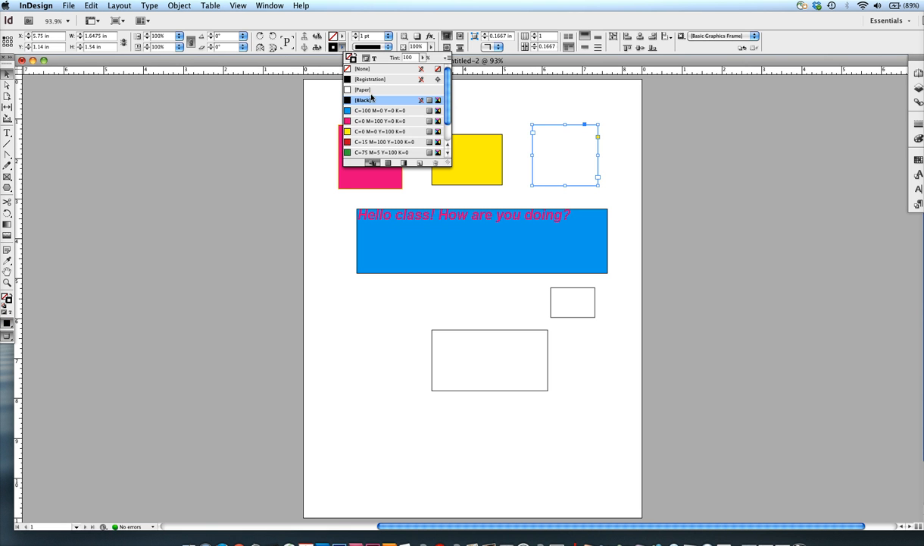
{"action": "left_click", "coordinate": [379, 142]}
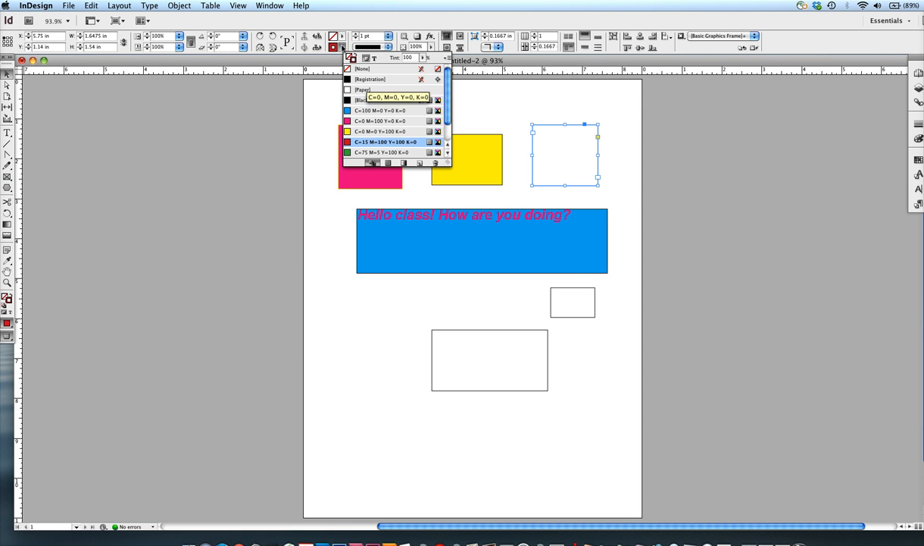